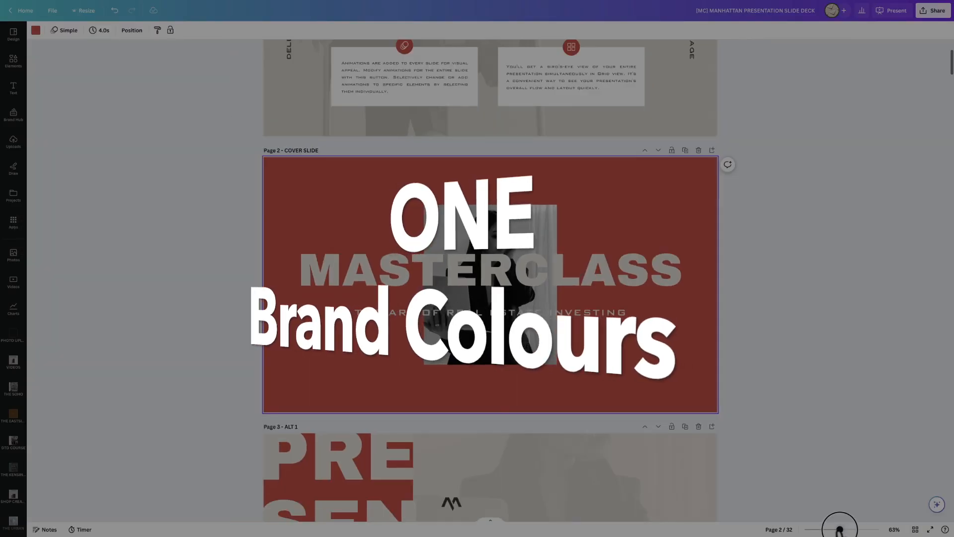
Change the cover slide's red background to the slate grey-blue from the Design Den palette and apply it to all pages
{"action": "left_click_drag", "start_coordinate": [840, 529], "coordinate": [839, 529]}
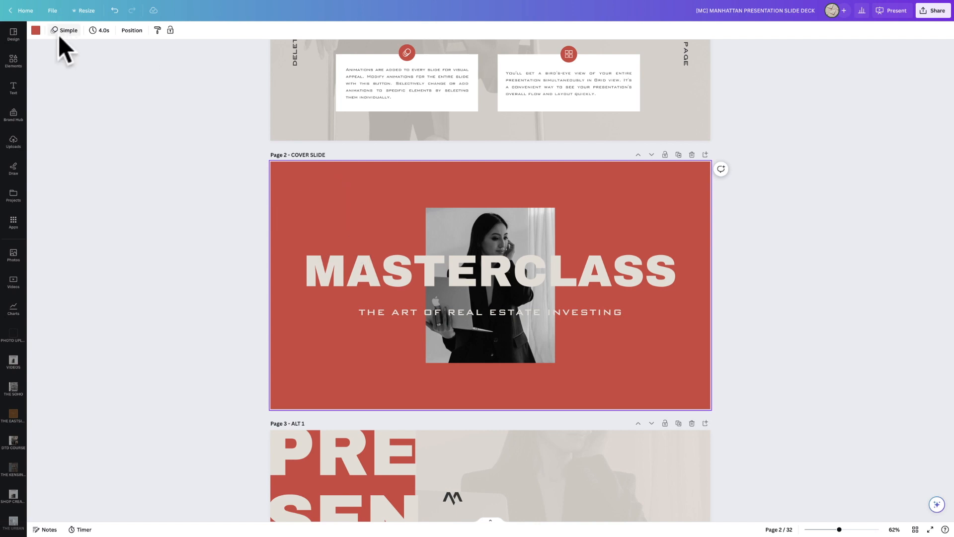
{"action": "left_click", "coordinate": [36, 30]}
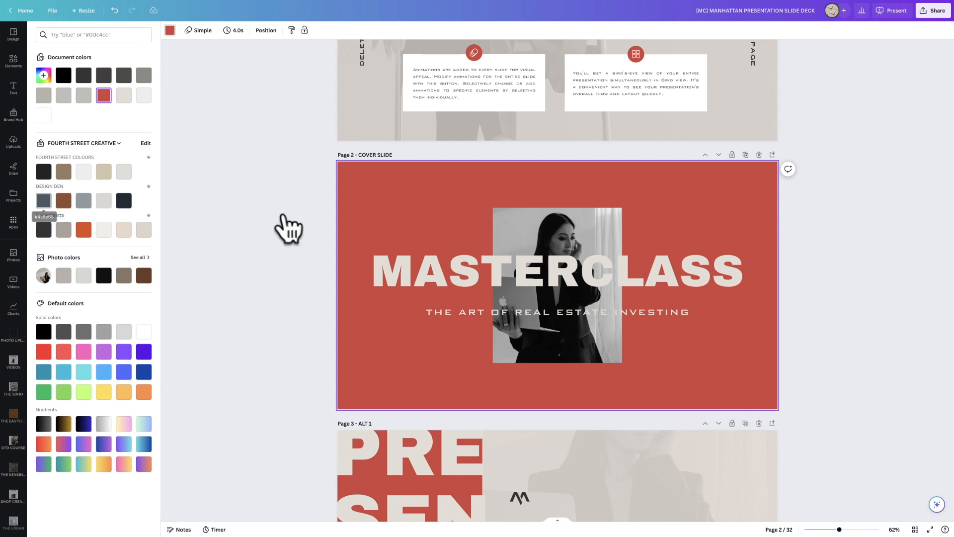
{"action": "left_click", "coordinate": [43, 201]}
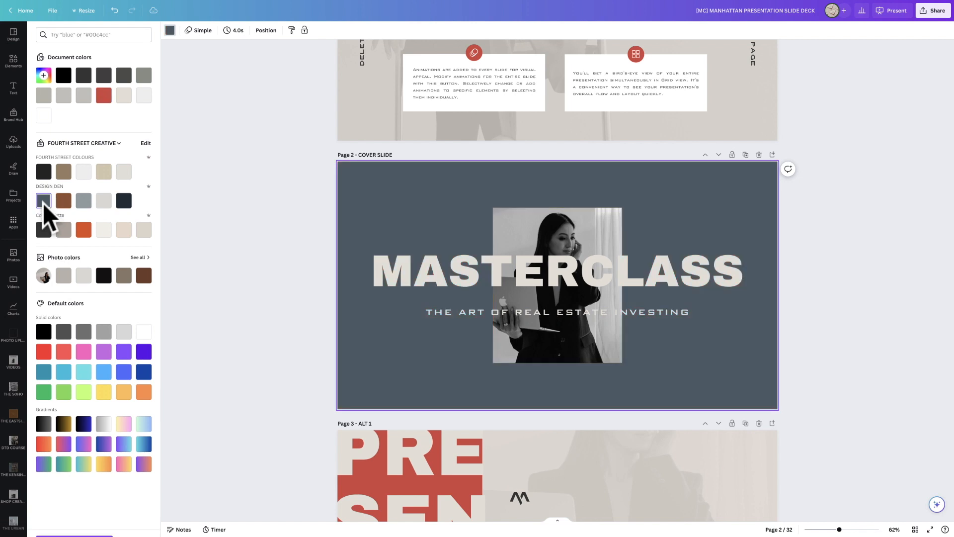
{"action": "left_click", "coordinate": [74, 524]}
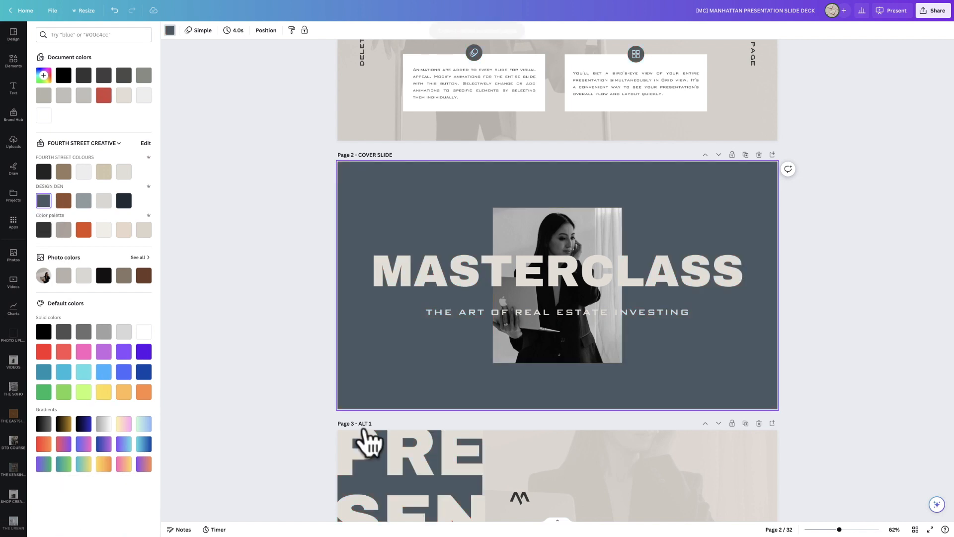
Recolour the SELLER'S MARKET heading on page 15 to the same Design Den slate and replace the red text colour throughout the deck
{"action": "left_click", "coordinate": [915, 529]}
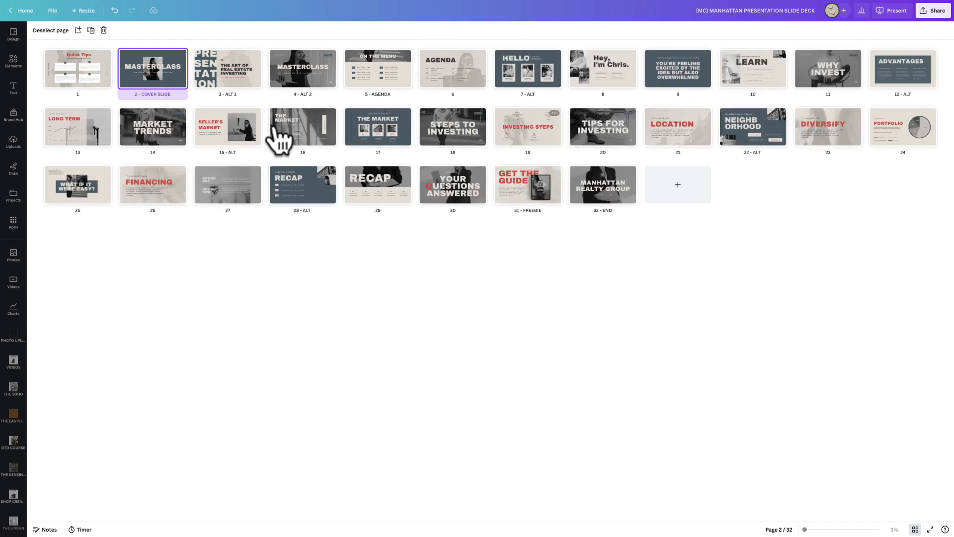
{"action": "double_click", "coordinate": [206, 129]}
{"action": "left_click", "coordinate": [43, 201]}
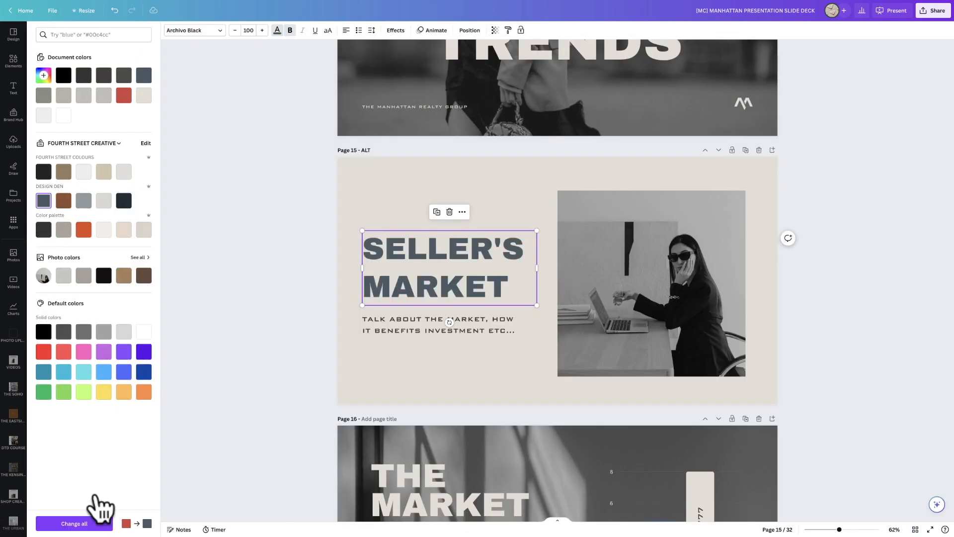
{"action": "left_click", "coordinate": [74, 522]}
{"action": "left_click", "coordinate": [915, 529]}
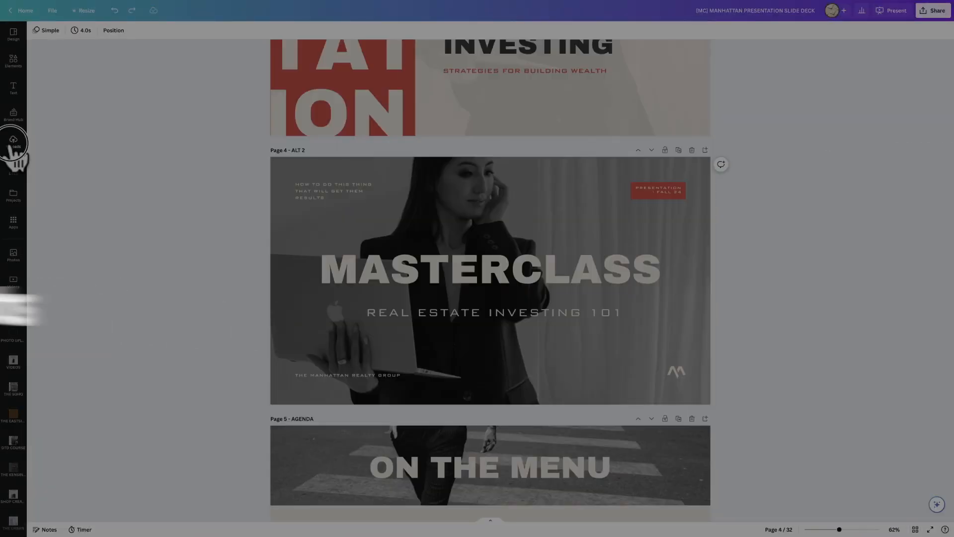
Replace page 4's background photo with the uploaded picture of the woman in a pink suit
{"action": "left_click", "coordinate": [14, 141]}
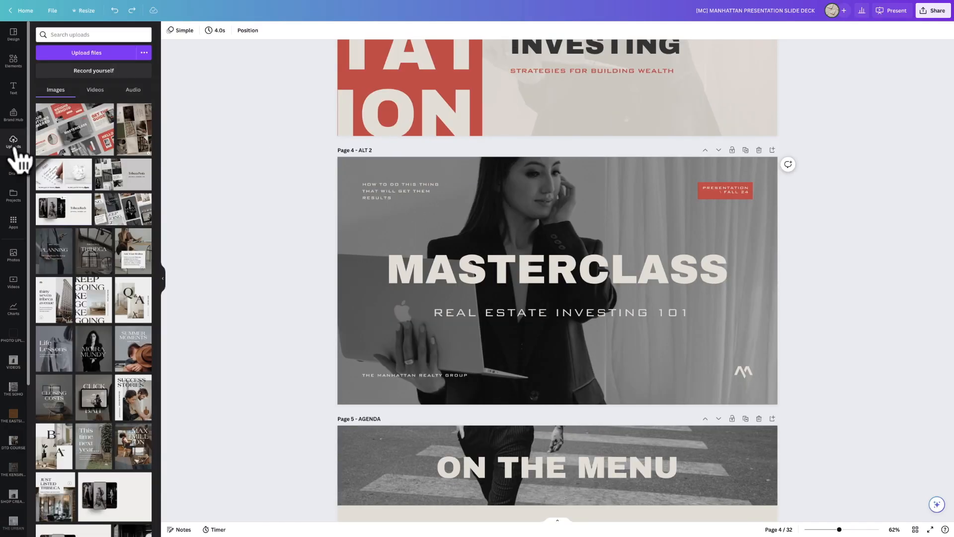
{"action": "scroll", "coordinate": [59, 224], "scroll_direction": "down", "scroll_amount": 7}
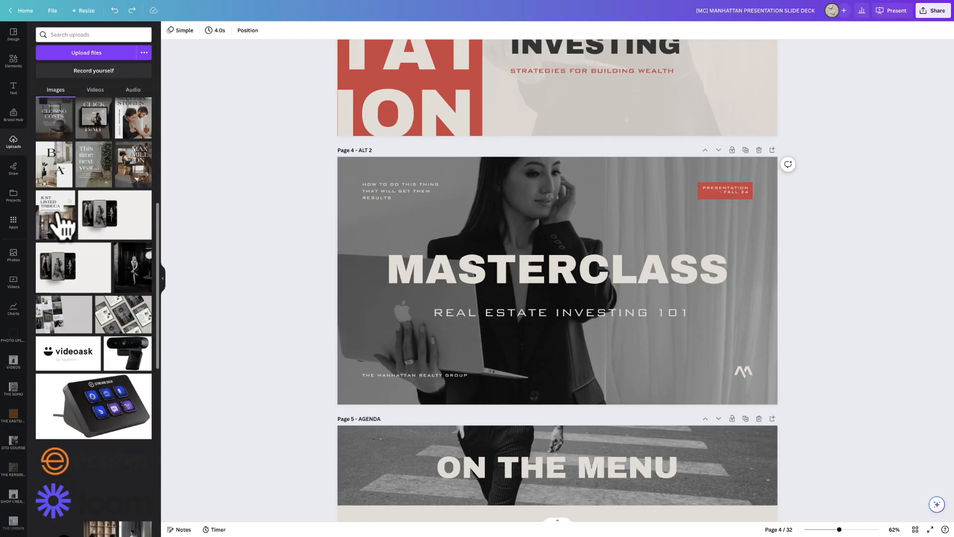
{"action": "scroll", "coordinate": [62, 223], "scroll_direction": "down", "scroll_amount": 5}
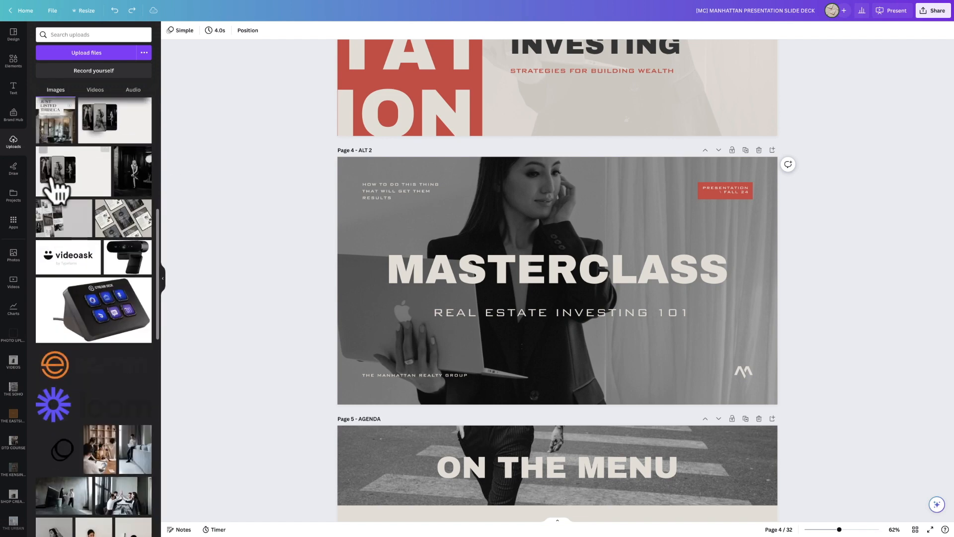
{"action": "left_click_drag", "start_coordinate": [93, 164], "coordinate": [526, 184]}
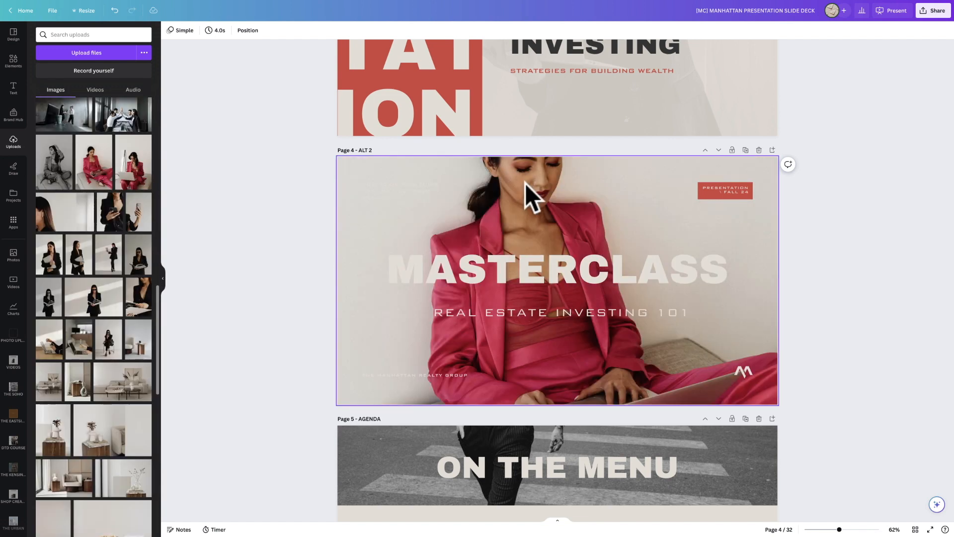
{"action": "left_click", "coordinate": [523, 193]}
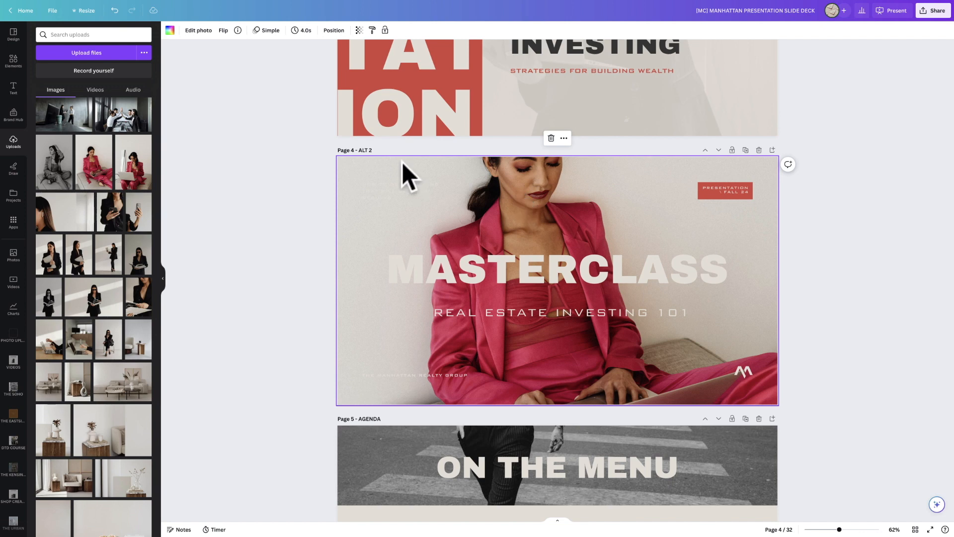
Try the Noir filter and the neighbouring black-and-white filter on page 4's background photo, and lower its brightness
{"action": "left_click", "coordinate": [198, 31]}
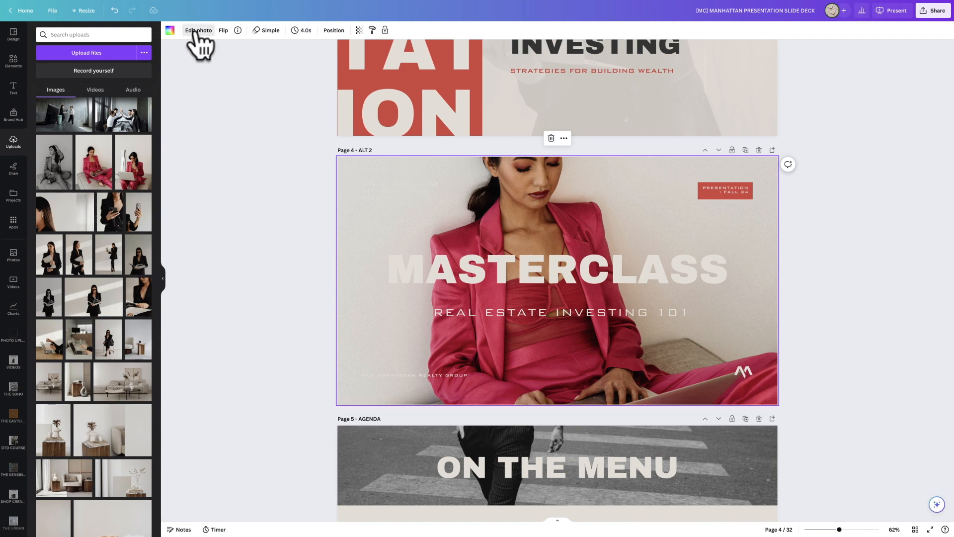
{"action": "scroll", "coordinate": [79, 168], "scroll_direction": "right", "scroll_amount": 5}
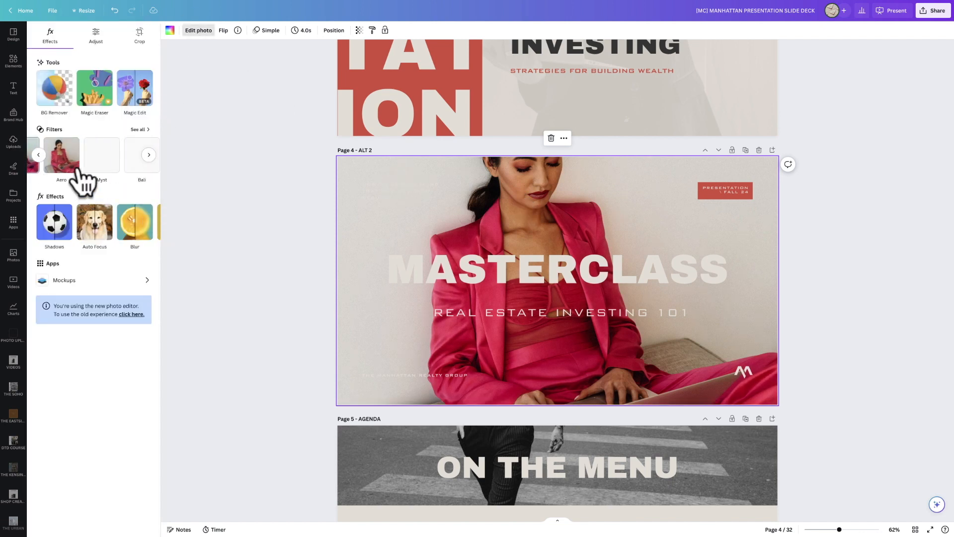
{"action": "scroll", "coordinate": [79, 169], "scroll_direction": "right", "scroll_amount": 5}
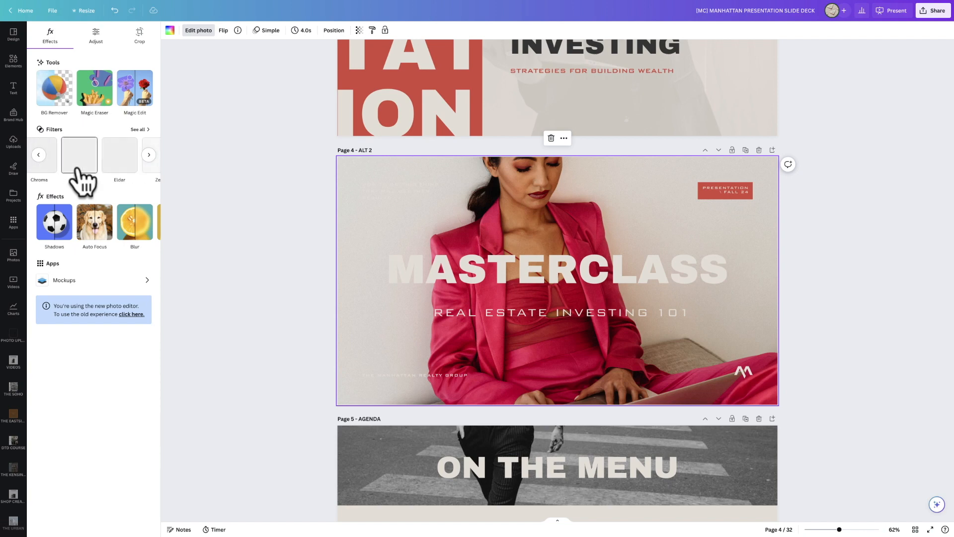
{"action": "scroll", "coordinate": [85, 167], "scroll_direction": "right", "scroll_amount": 4}
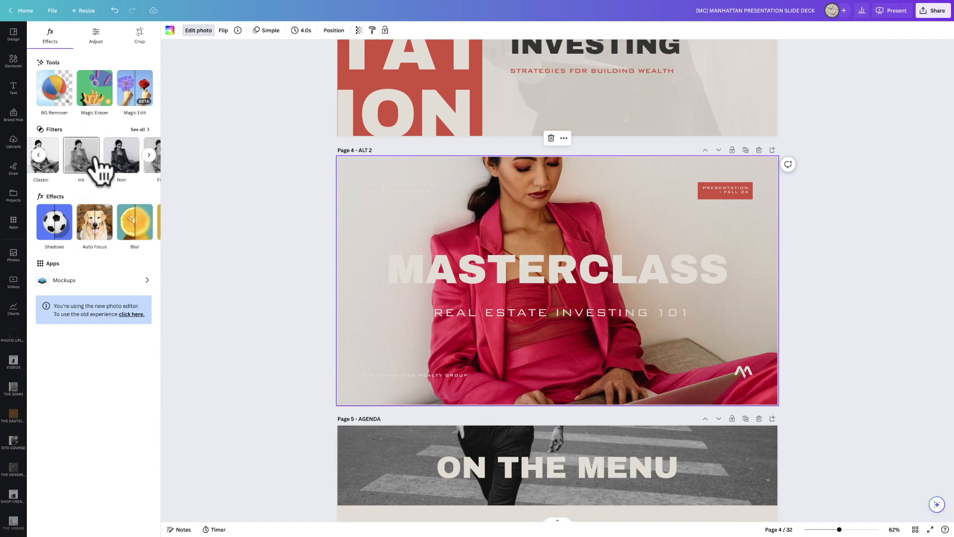
{"action": "left_click", "coordinate": [115, 162]}
{"action": "scroll", "coordinate": [115, 169], "scroll_direction": "right", "scroll_amount": 1}
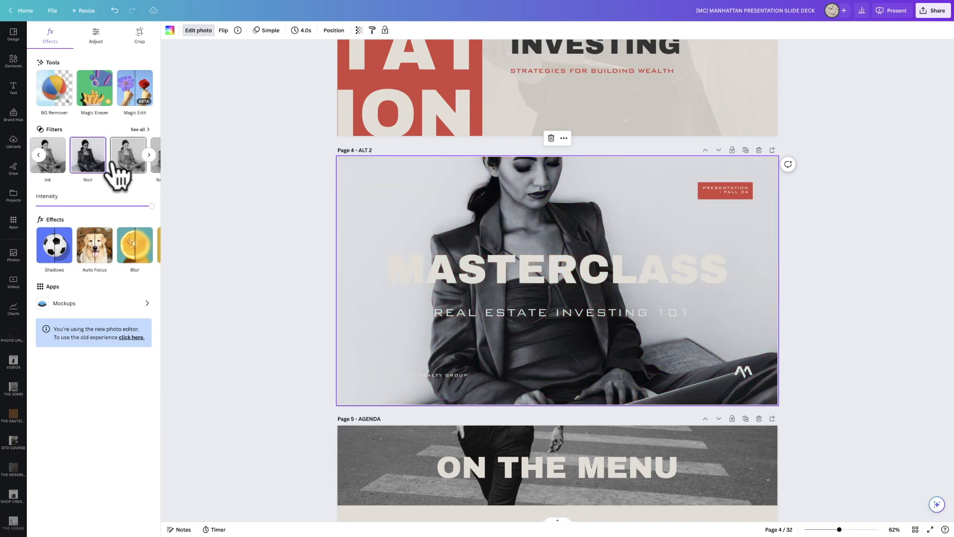
{"action": "left_click", "coordinate": [125, 170]}
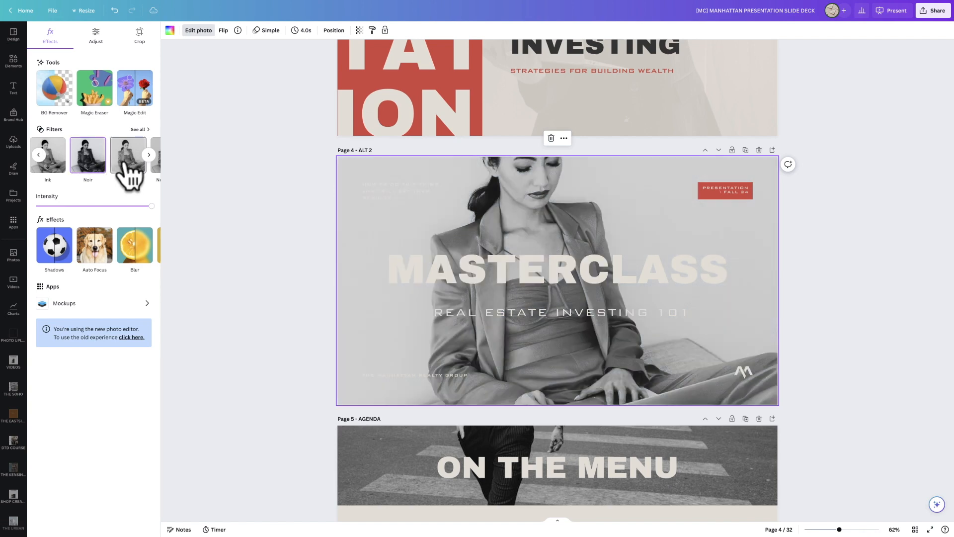
{"action": "left_click", "coordinate": [96, 35]}
{"action": "left_click_drag", "start_coordinate": [90, 209], "coordinate": [63, 208]}
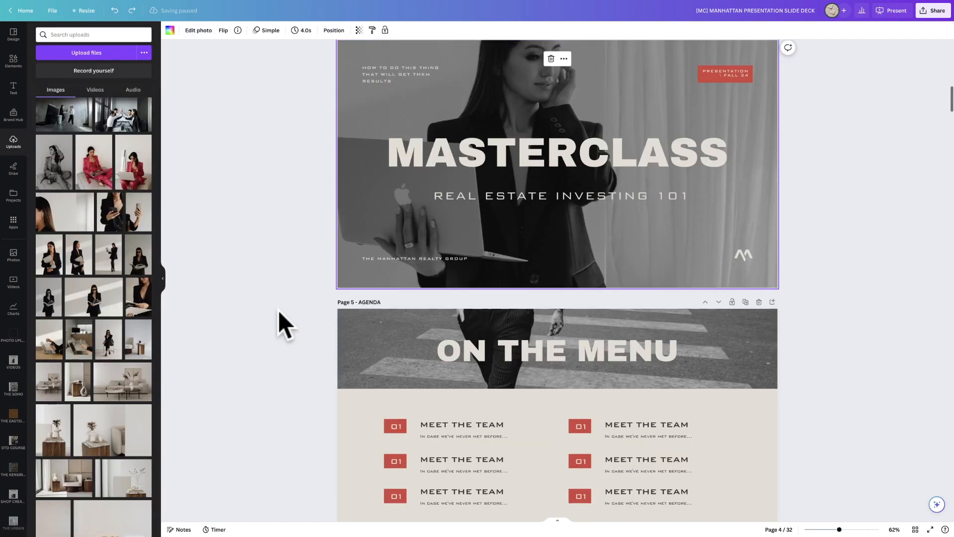
Replace page 4's background with the uploaded photo of the sofa and coffee tables, and reduce its brightness
{"action": "scroll", "coordinate": [279, 310], "scroll_direction": "up", "scroll_amount": 1}
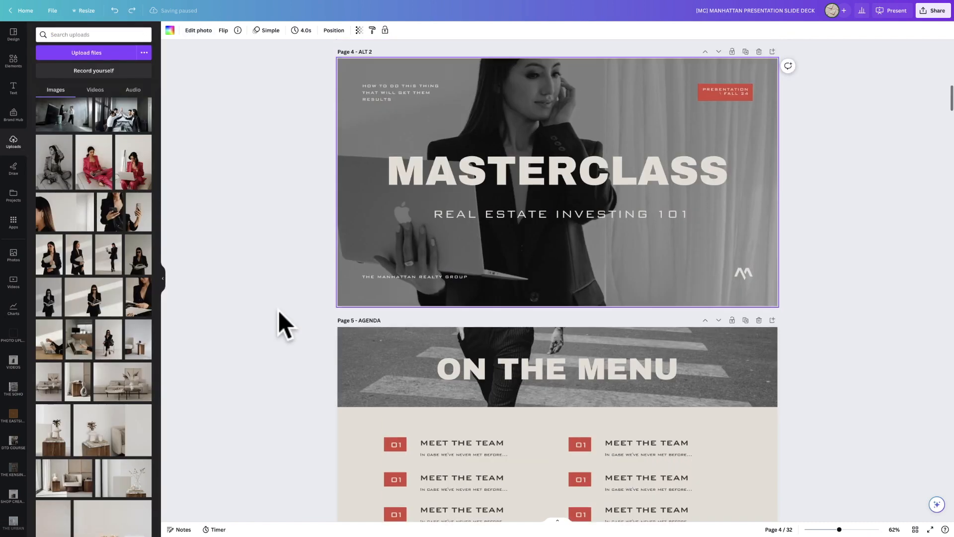
{"action": "scroll", "coordinate": [278, 310], "scroll_direction": "up", "scroll_amount": 1}
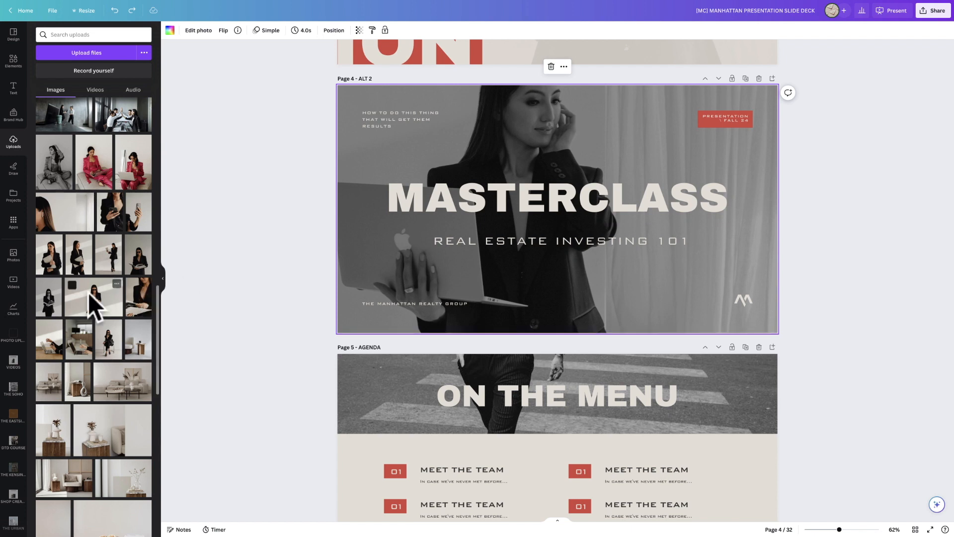
{"action": "scroll", "coordinate": [95, 298], "scroll_direction": "down", "scroll_amount": 1}
{"action": "left_click_drag", "start_coordinate": [124, 338], "coordinate": [517, 107]}
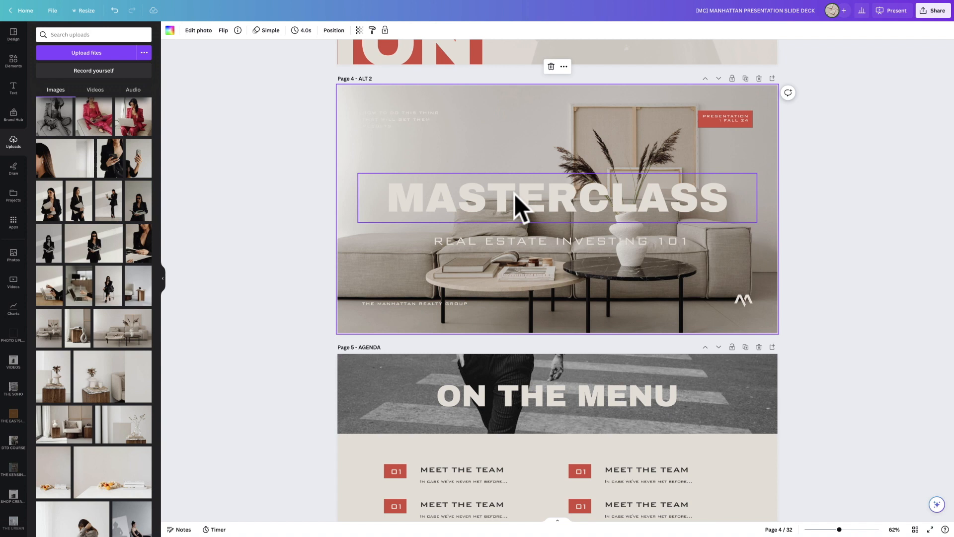
{"action": "left_click", "coordinate": [194, 30]}
{"action": "left_click", "coordinate": [97, 38]}
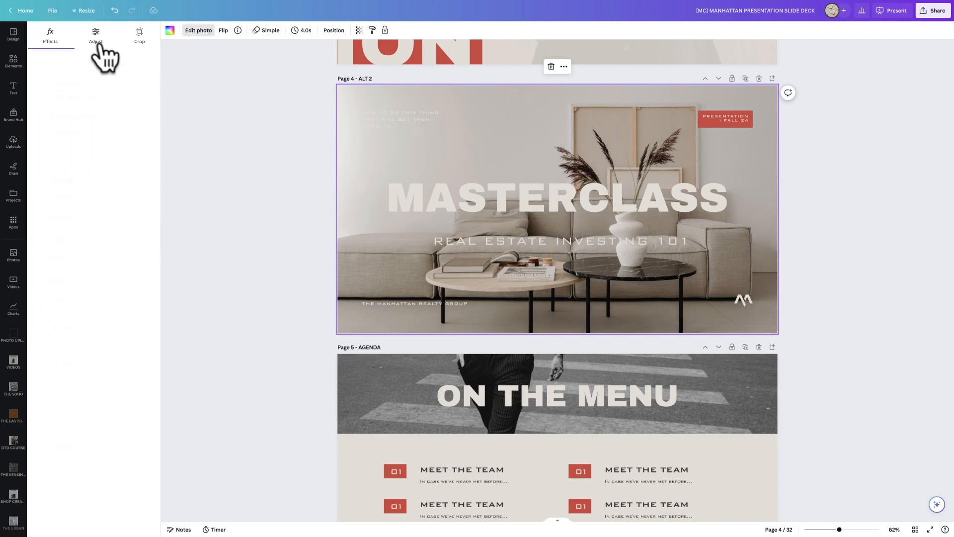
{"action": "left_click_drag", "start_coordinate": [86, 206], "coordinate": [72, 205]}
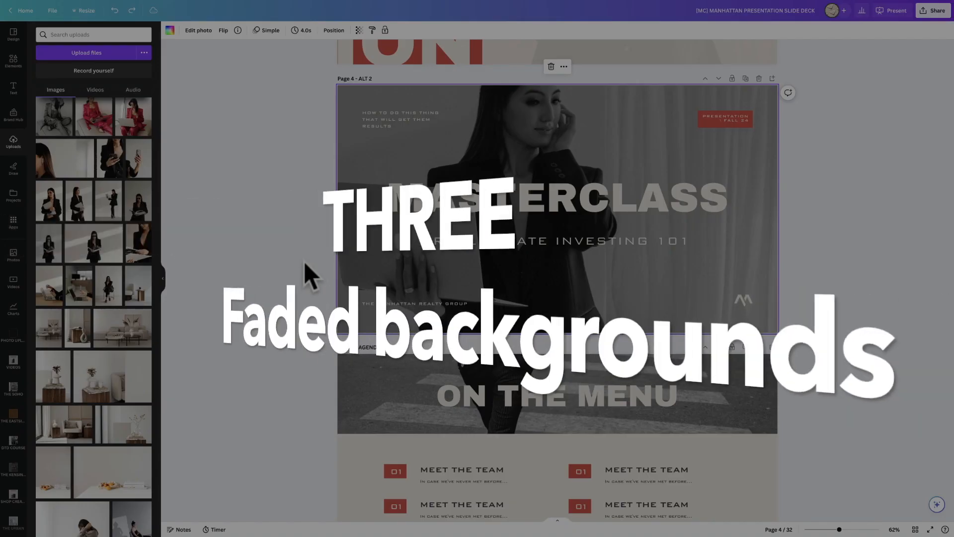
Try other uploaded photos as the faded background of the AGENDA slide on page 6
{"action": "scroll", "coordinate": [433, 252], "scroll_direction": "down", "scroll_amount": 2}
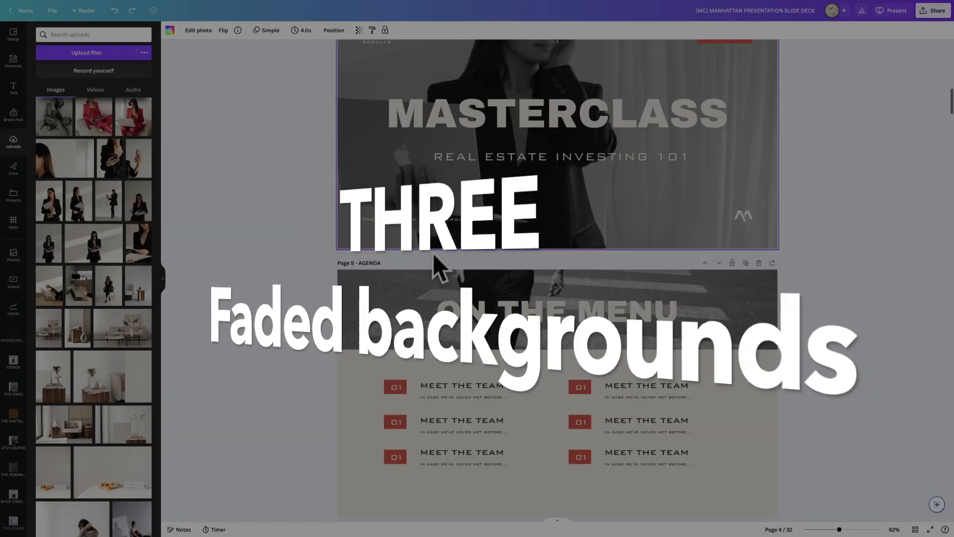
{"action": "scroll", "coordinate": [434, 252], "scroll_direction": "down", "scroll_amount": 6}
{"action": "left_click", "coordinate": [619, 257]}
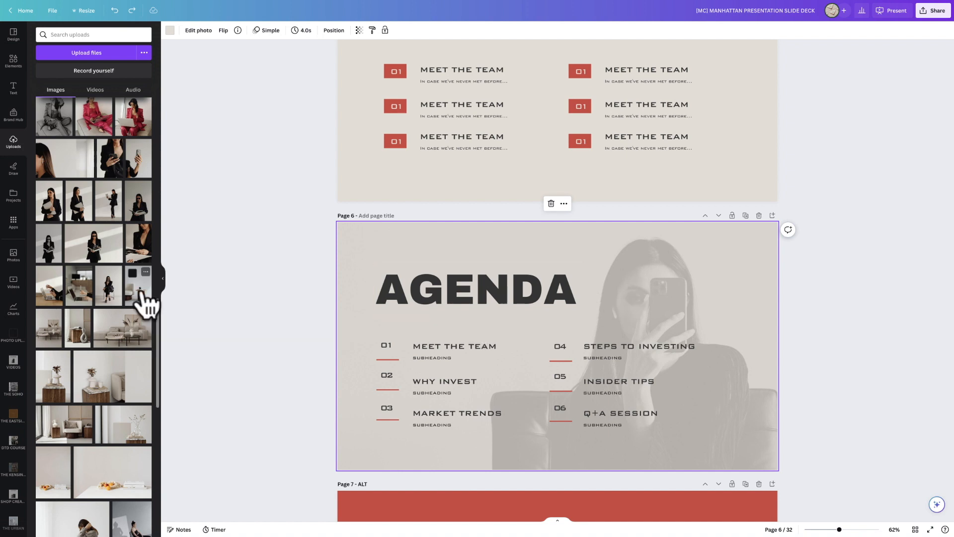
{"action": "left_click_drag", "start_coordinate": [134, 301], "coordinate": [380, 186]}
{"action": "double_click", "coordinate": [381, 256]}
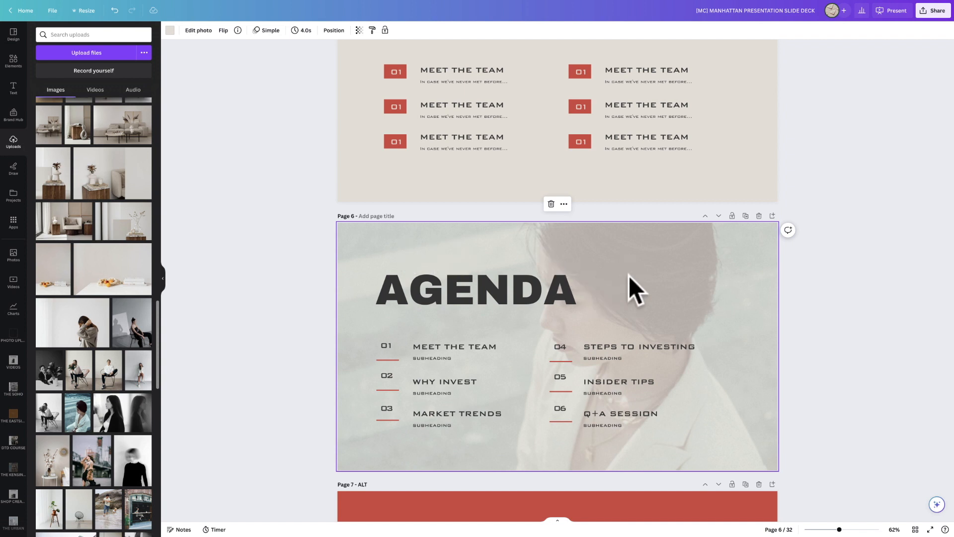
Undo the background photo swaps on the AGENDA slide back to the original woman with a phone
{"action": "key", "text": "ctrl+z"}
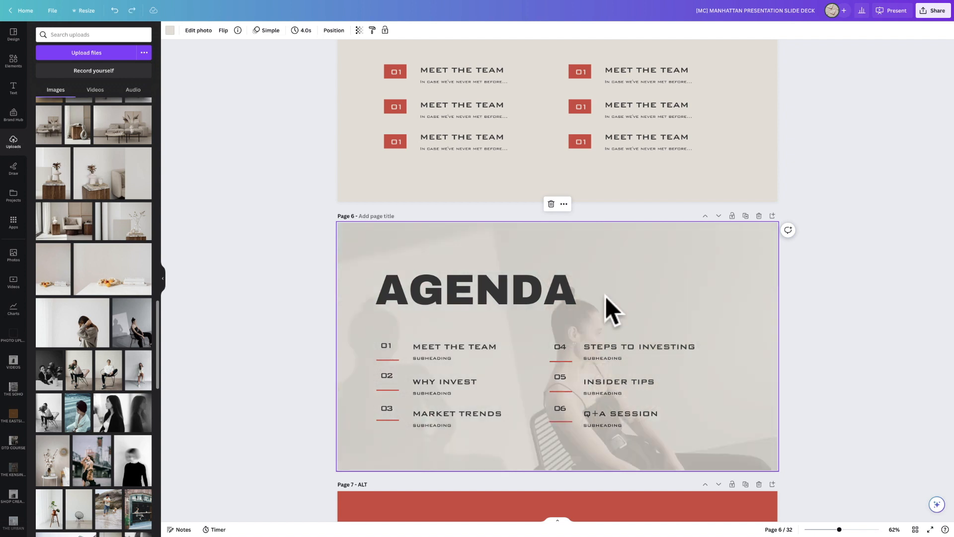
{"action": "key", "text": "ctrl+z"}
{"action": "key", "text": "ctrl+z"}
{"action": "key", "text": "ctrl+z"}
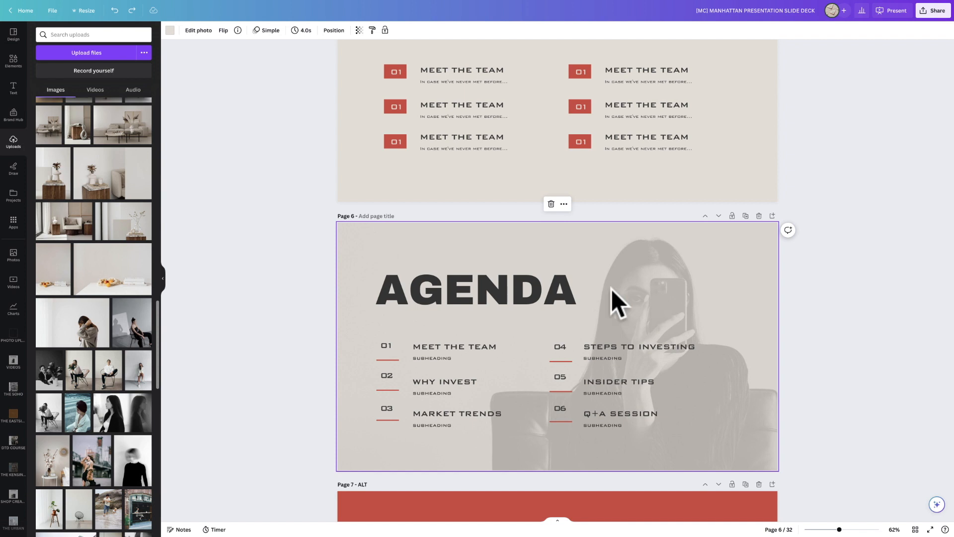
Examine the filter, light adjustments and transparency used on the AGENDA slide's faded background photo
{"action": "scroll", "coordinate": [612, 291], "scroll_direction": "down", "scroll_amount": 1}
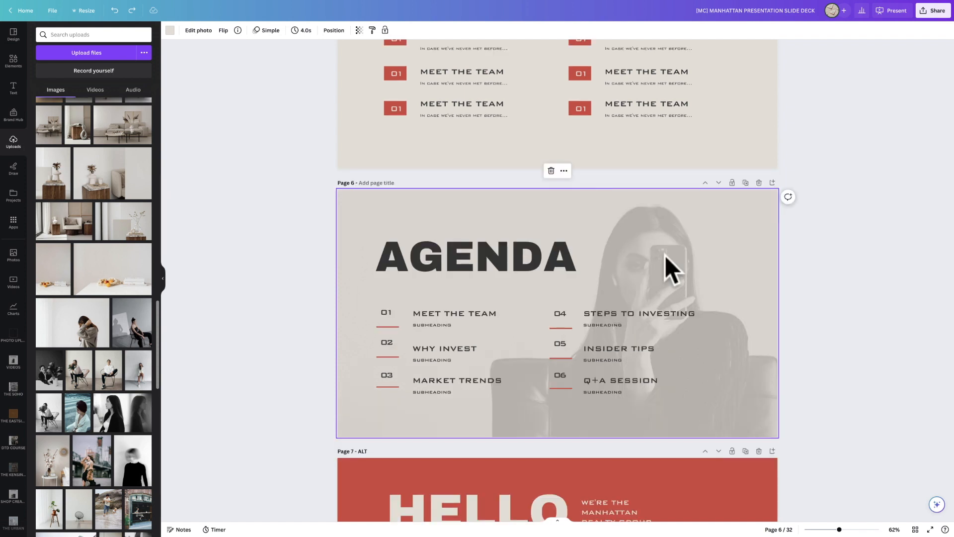
{"action": "left_click", "coordinate": [196, 30]}
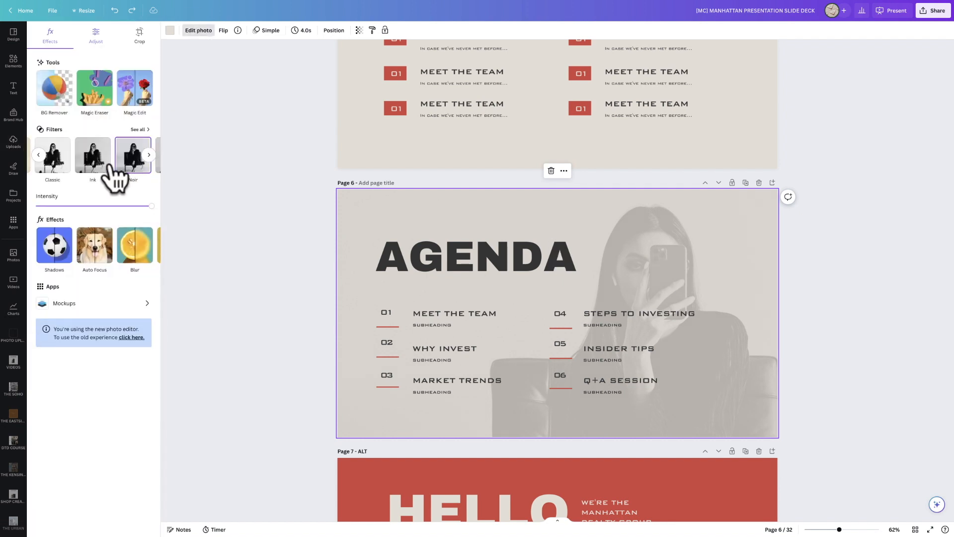
{"action": "left_click", "coordinate": [97, 31]}
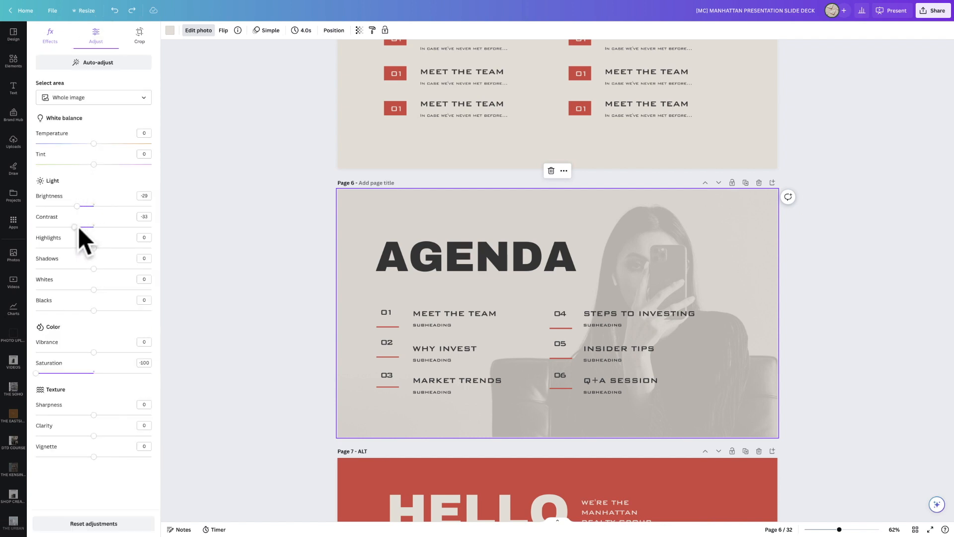
{"action": "left_click", "coordinate": [231, 194]}
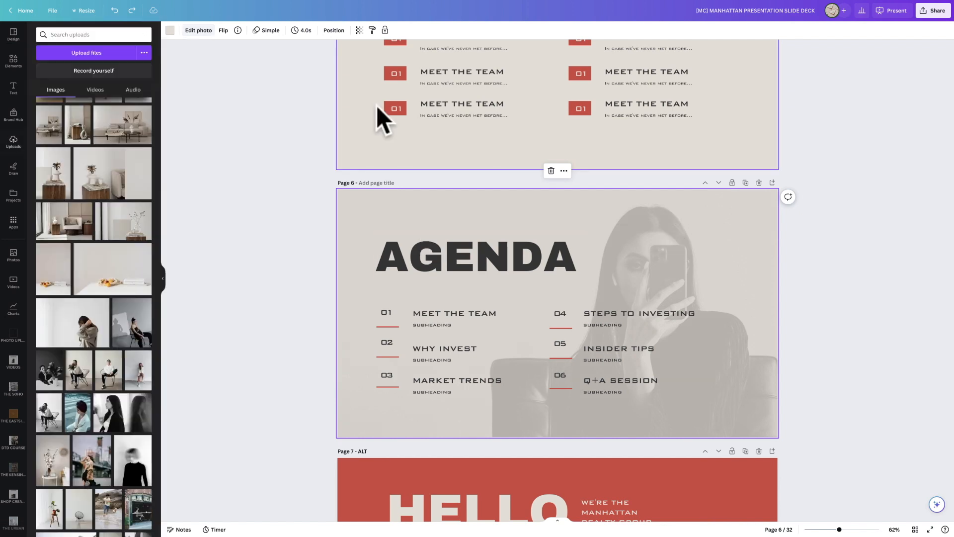
{"action": "left_click", "coordinate": [359, 31]}
{"action": "left_click", "coordinate": [318, 209]}
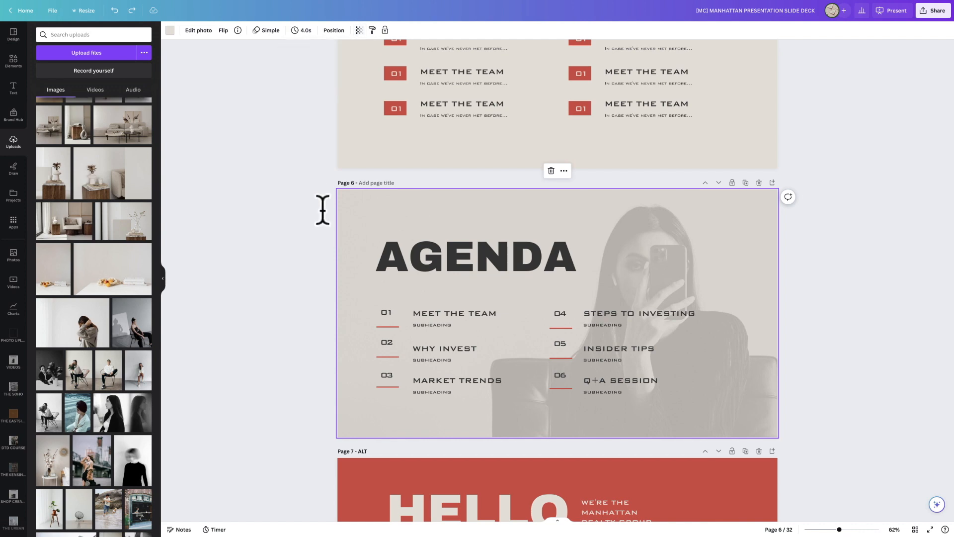
Examine the settings and chart type options of the TWO DOM dial and MORE SALES radial progress graph on page 16
{"action": "scroll", "coordinate": [424, 378], "scroll_direction": "down", "scroll_amount": 15}
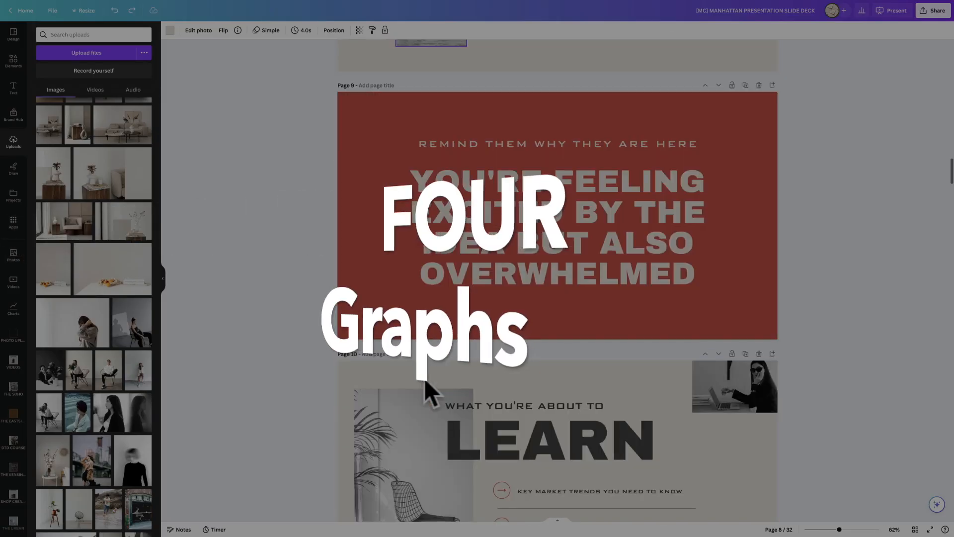
{"action": "scroll", "coordinate": [425, 377], "scroll_direction": "down", "scroll_amount": 18}
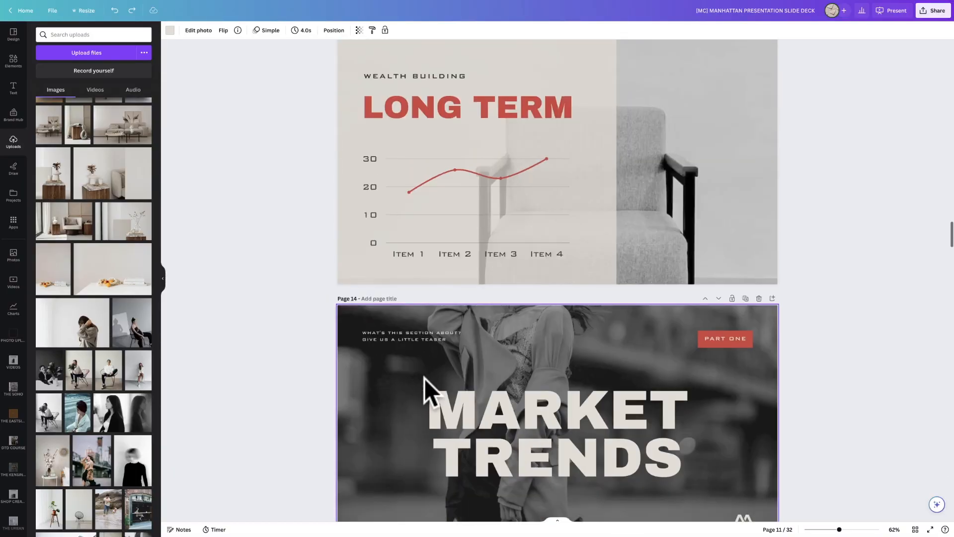
{"action": "scroll", "coordinate": [424, 377], "scroll_direction": "down", "scroll_amount": 1}
{"action": "left_click", "coordinate": [451, 178]}
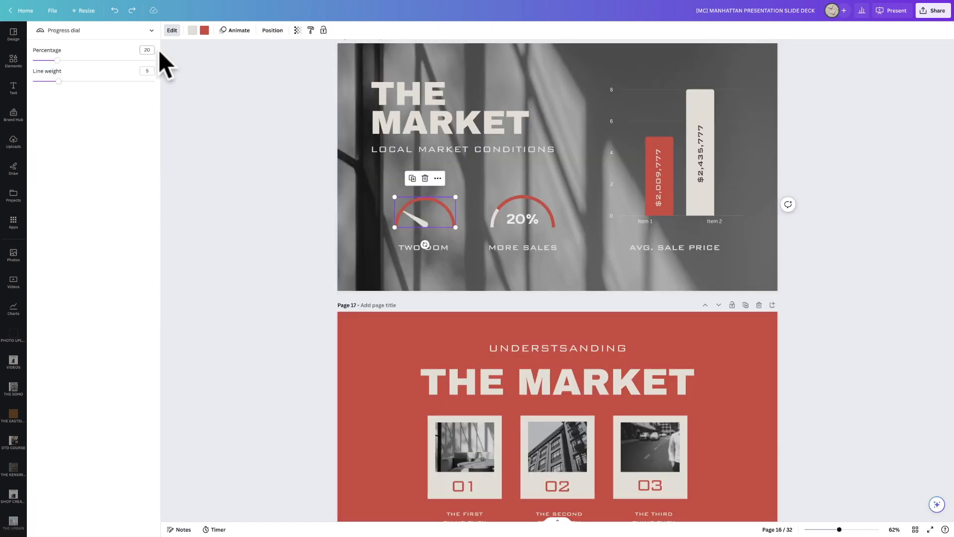
{"action": "left_click", "coordinate": [88, 30]}
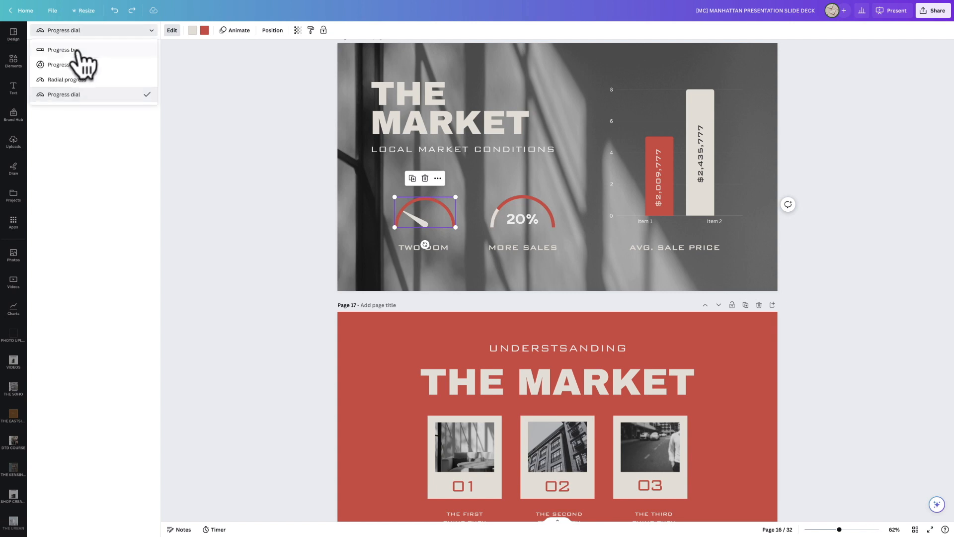
{"action": "left_click", "coordinate": [72, 95]}
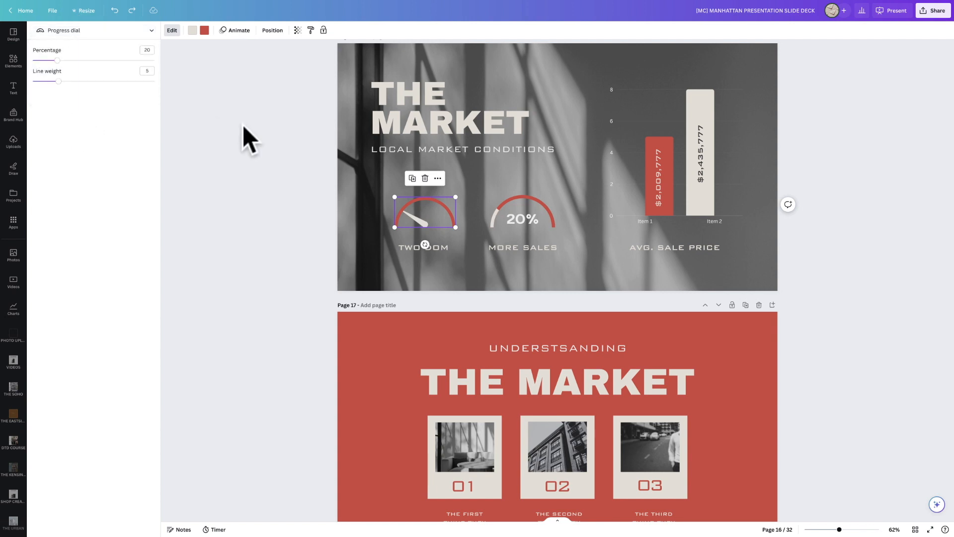
{"action": "left_click", "coordinate": [529, 217]}
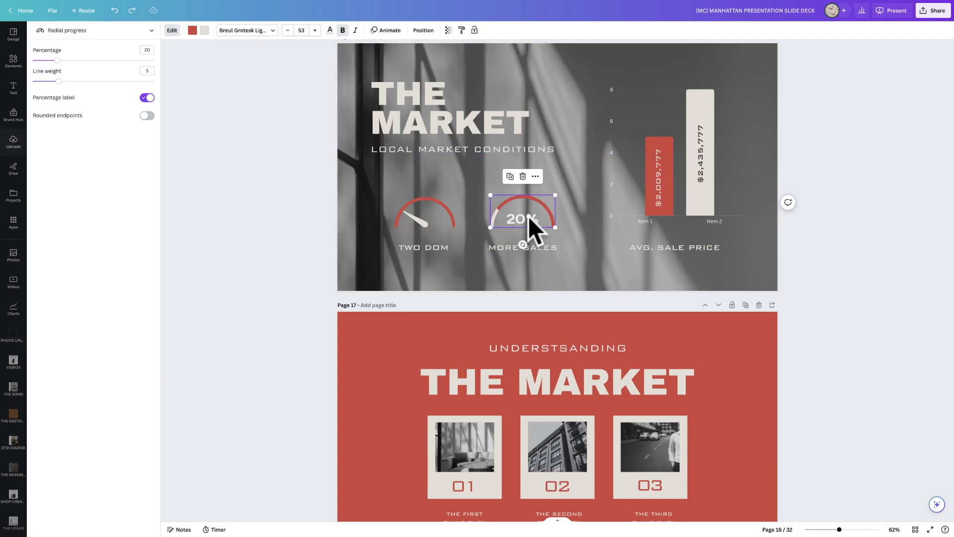
{"action": "scroll", "coordinate": [677, 169], "scroll_direction": "down", "scroll_amount": 1}
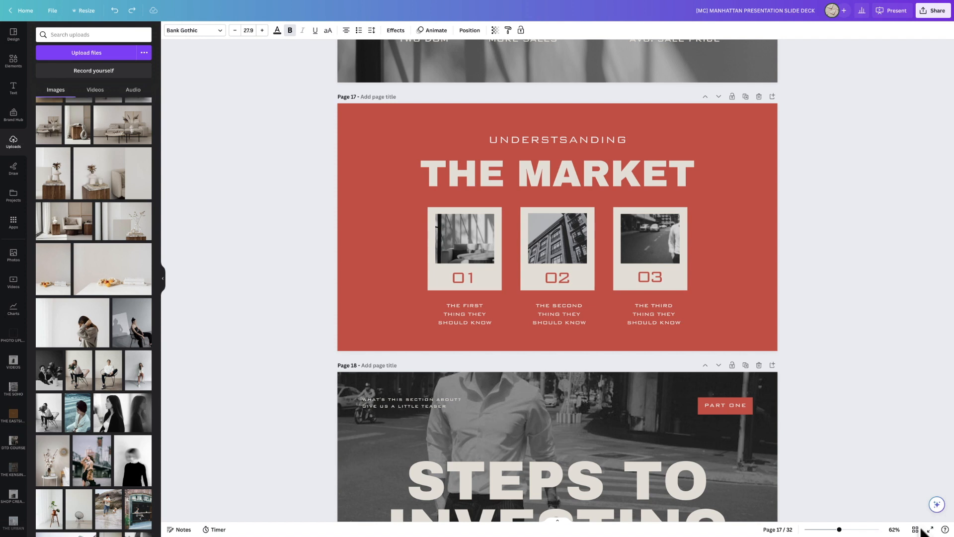
Display all the deck's pages as a thumbnail grid and select page 18, STEPS TO INVESTING
{"action": "left_click", "coordinate": [916, 529]}
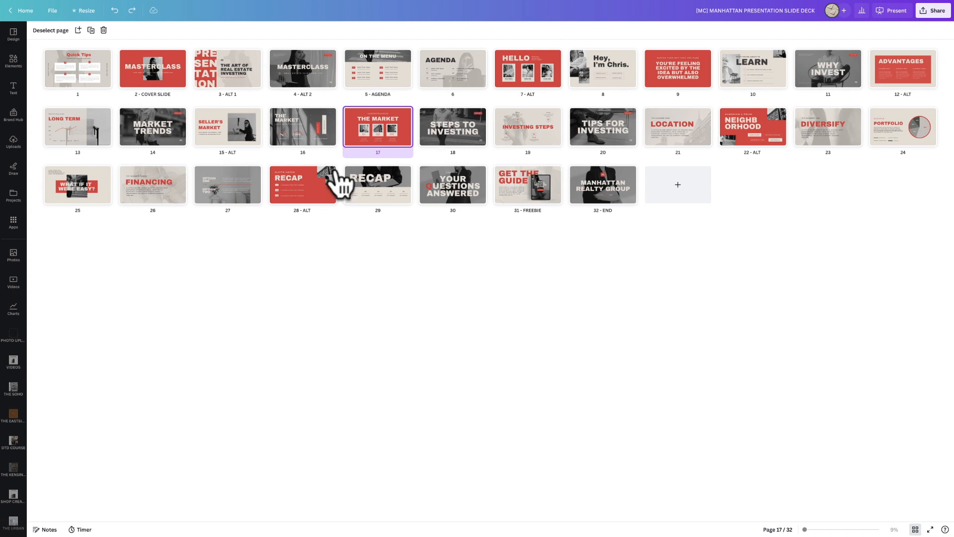
{"action": "left_click", "coordinate": [464, 131]}
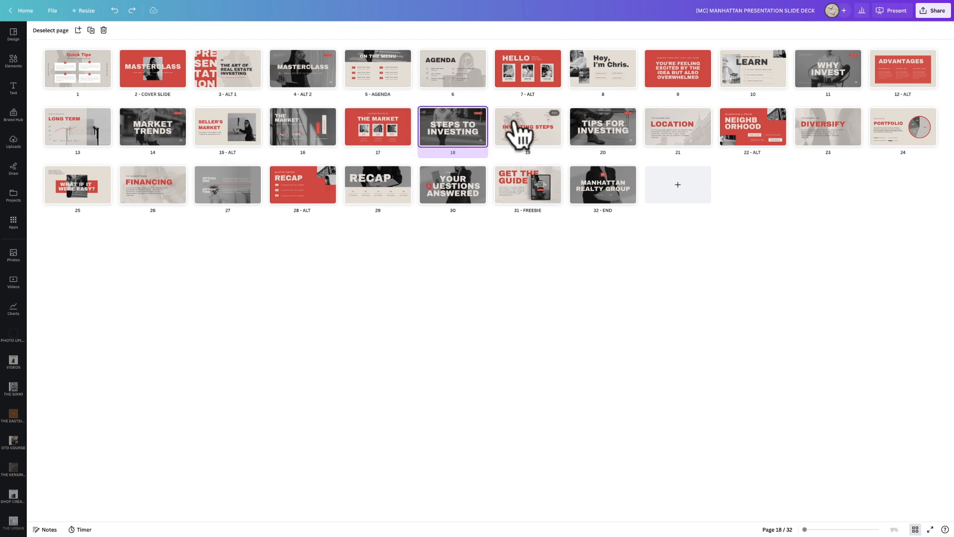